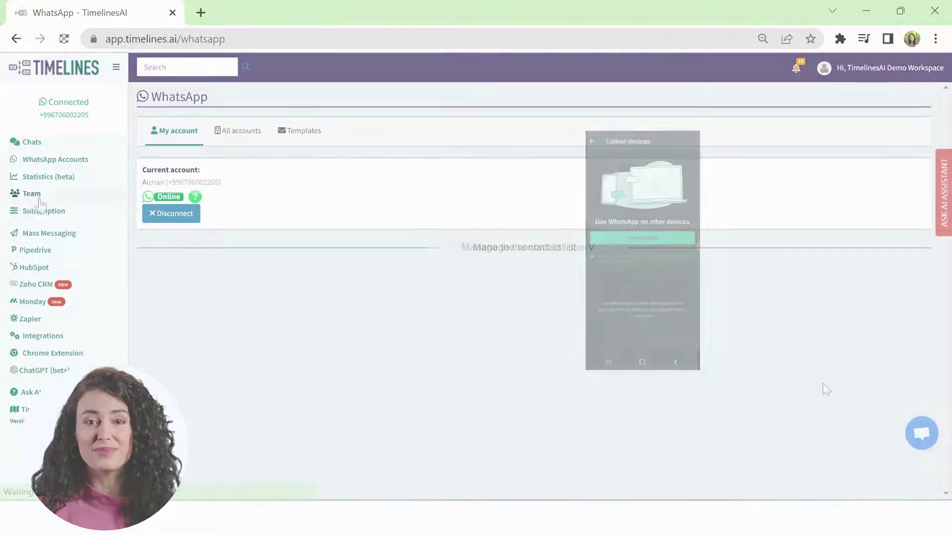
Invite a colleague by pasted e-mail with the Teammate role, then go to the Monday integration
{"action": "left_click", "coordinate": [42, 198]}
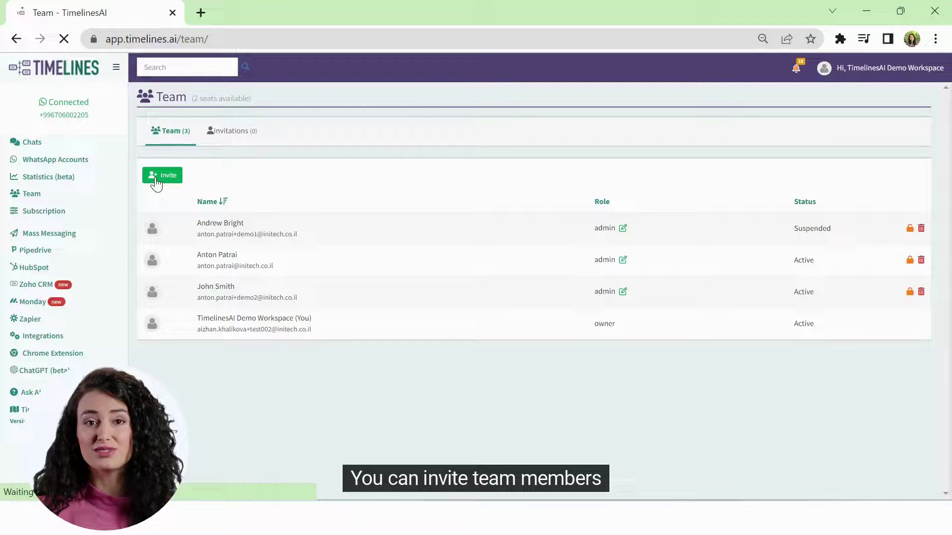
{"action": "left_click", "coordinate": [159, 176]}
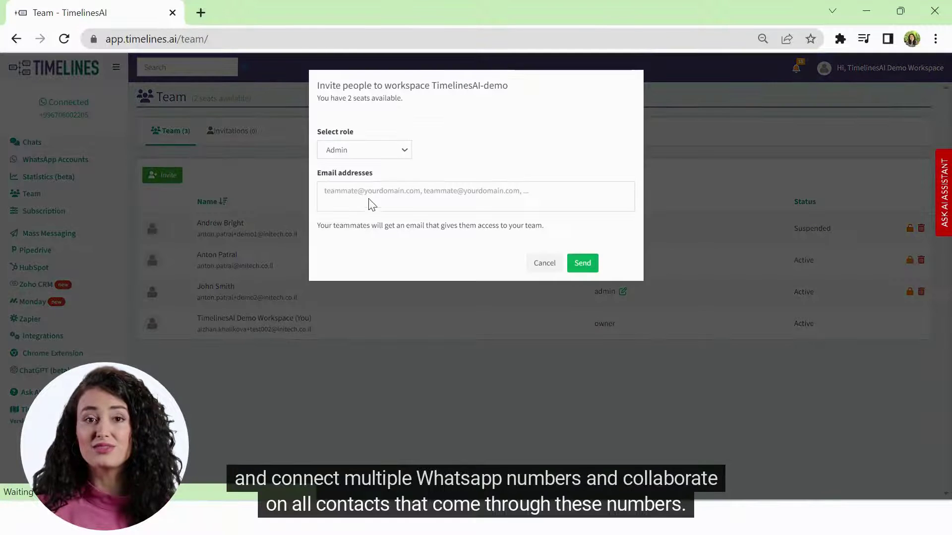
{"action": "left_click", "coordinate": [365, 190]}
{"action": "key", "text": "ctrl+v"}
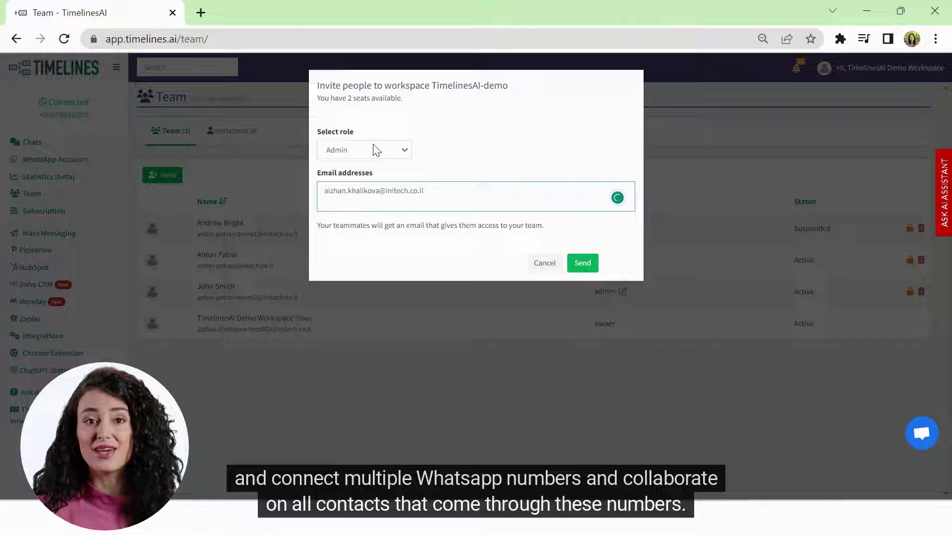
{"action": "left_click", "coordinate": [376, 150]}
{"action": "left_click", "coordinate": [366, 173]}
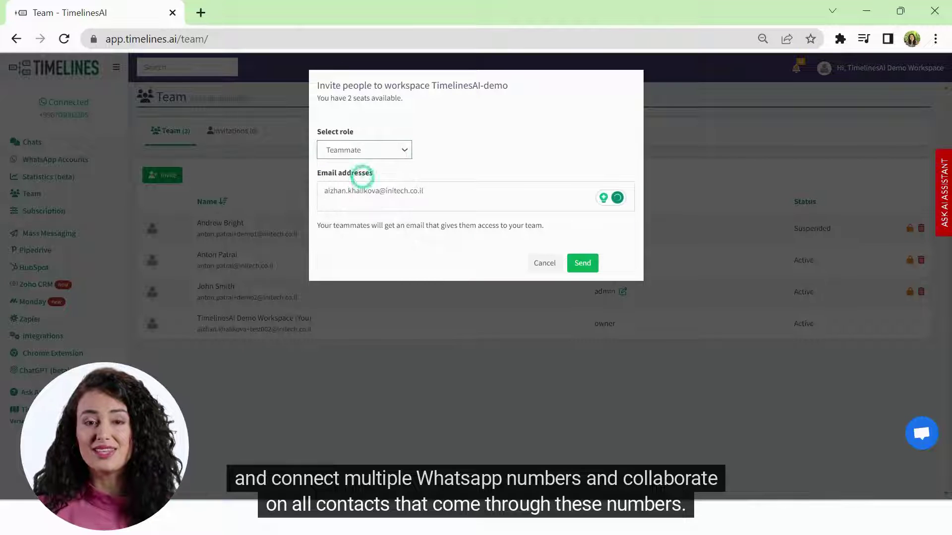
{"action": "left_click", "coordinate": [585, 268]}
{"action": "left_click", "coordinate": [32, 303]}
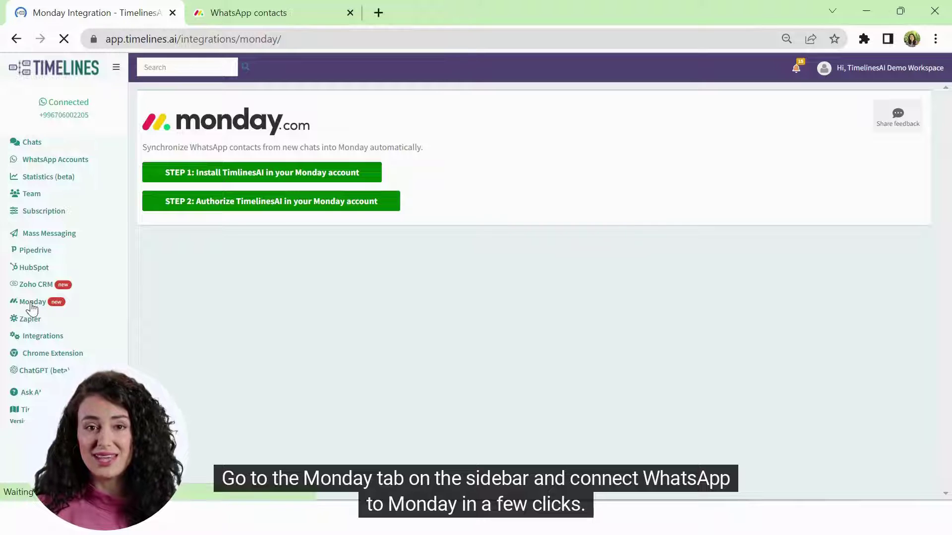
Install the TimelinesAI app into the monday.com account with All Workspaces access
{"action": "left_click", "coordinate": [237, 178]}
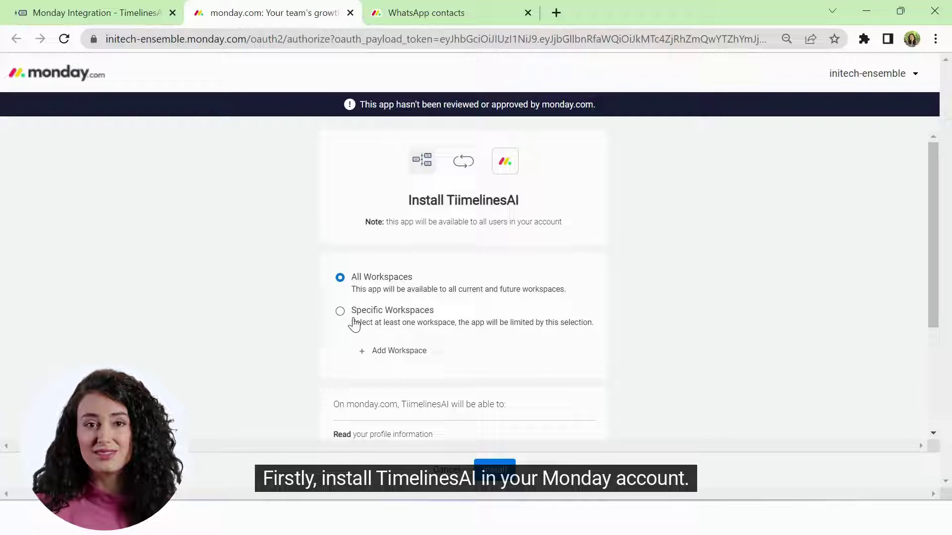
{"action": "left_click", "coordinate": [340, 312]}
{"action": "left_click", "coordinate": [341, 282]}
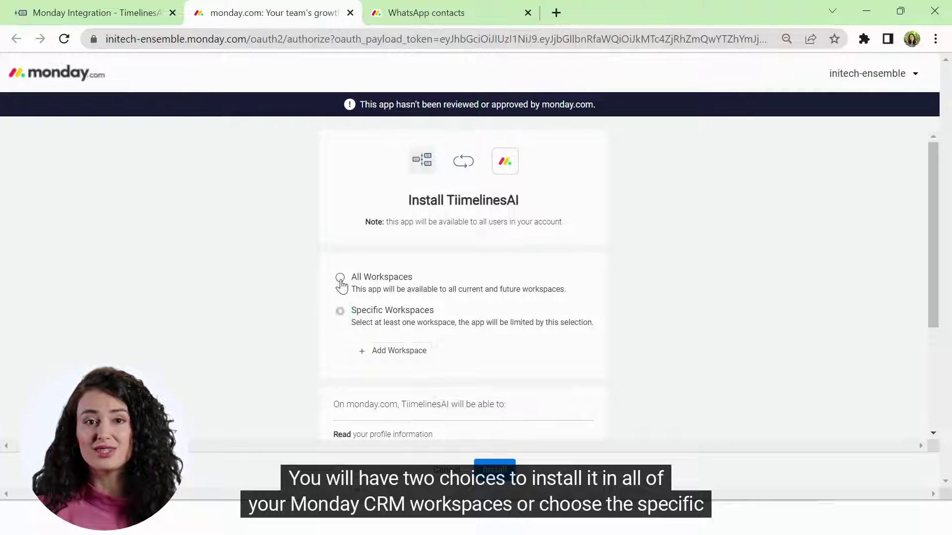
{"action": "scroll", "coordinate": [369, 339], "scroll_direction": "down", "scroll_amount": 3}
{"action": "left_click", "coordinate": [495, 468]}
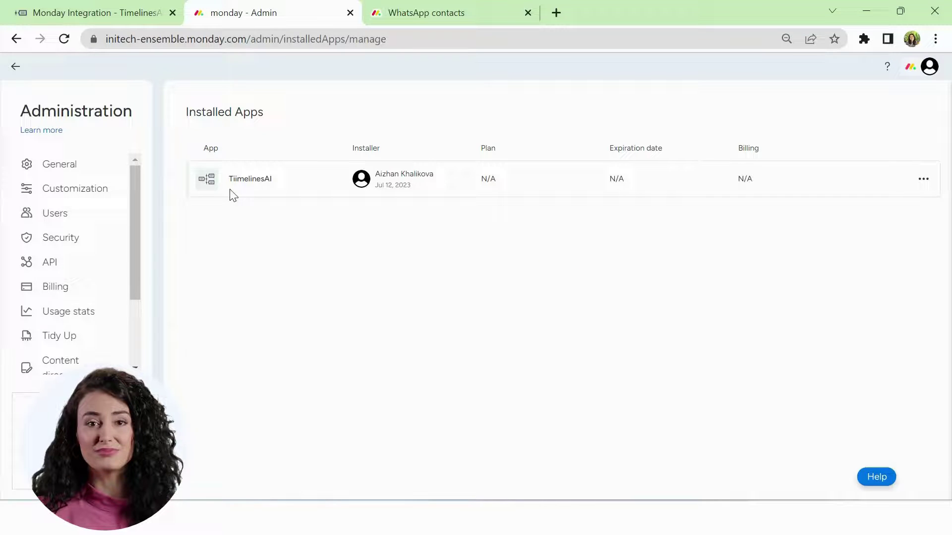
Grant TimelinesAI the requested monday.com permissions and run the integration test
{"action": "left_click", "coordinate": [97, 14]}
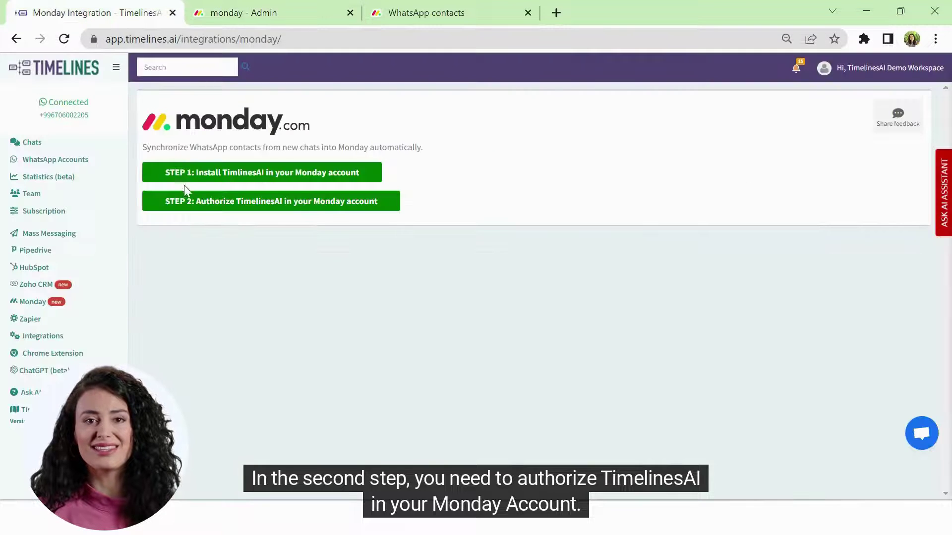
{"action": "left_click", "coordinate": [182, 204]}
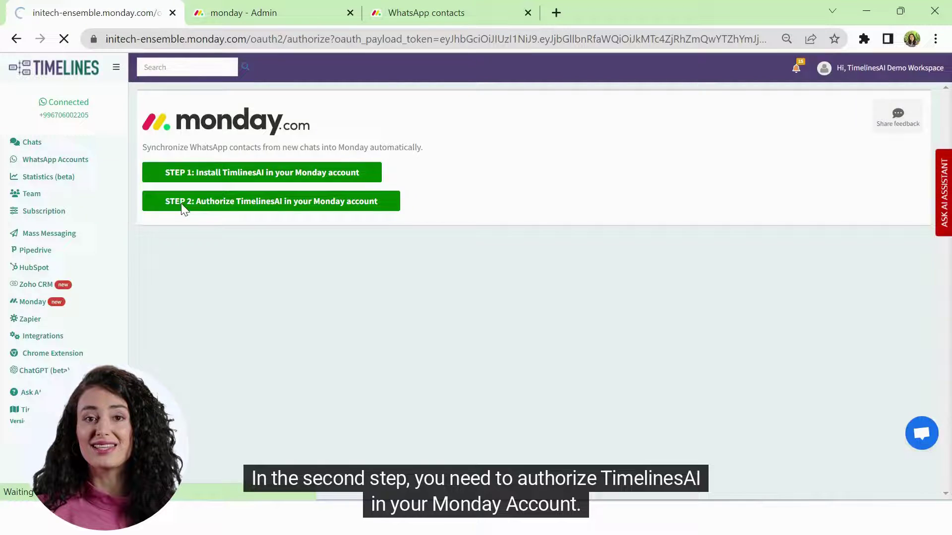
{"action": "scroll", "coordinate": [484, 357], "scroll_direction": "down", "scroll_amount": 1}
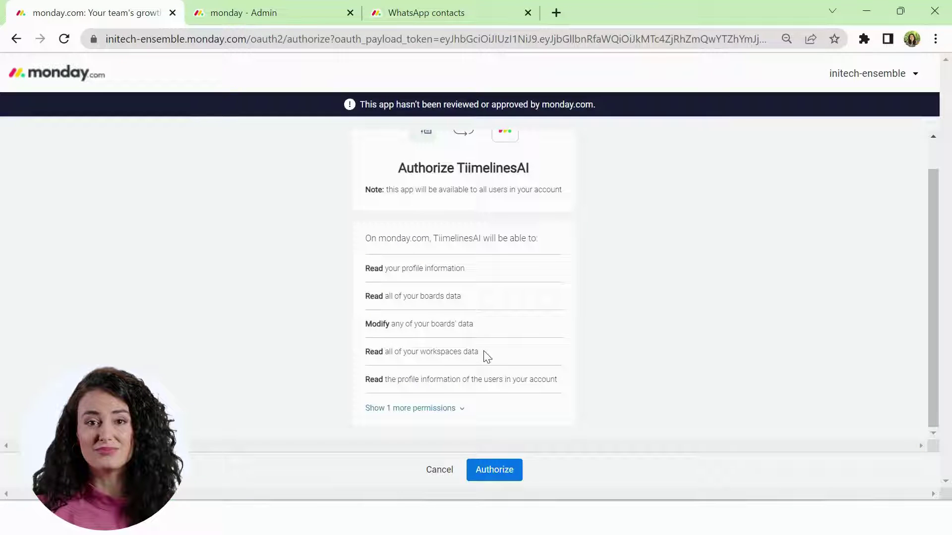
{"action": "left_click", "coordinate": [510, 481]}
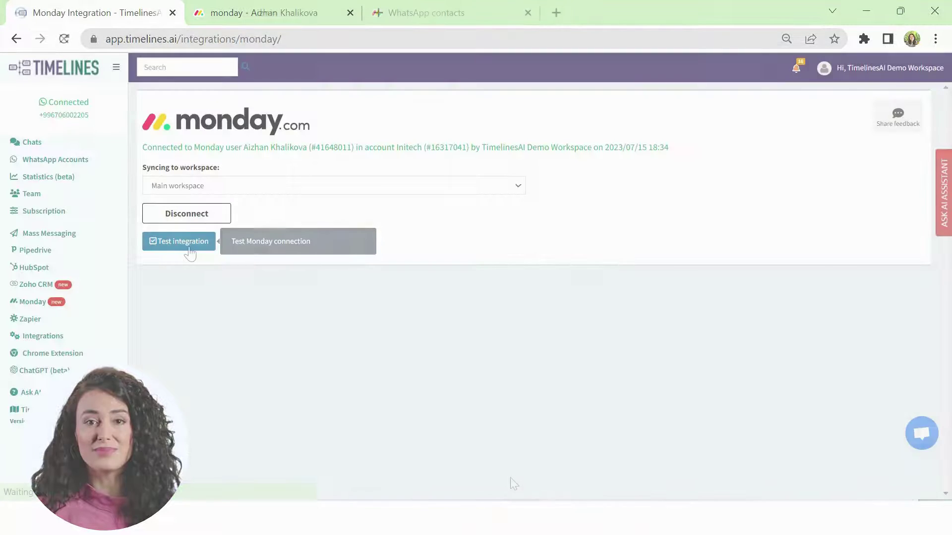
{"action": "left_click", "coordinate": [188, 250]}
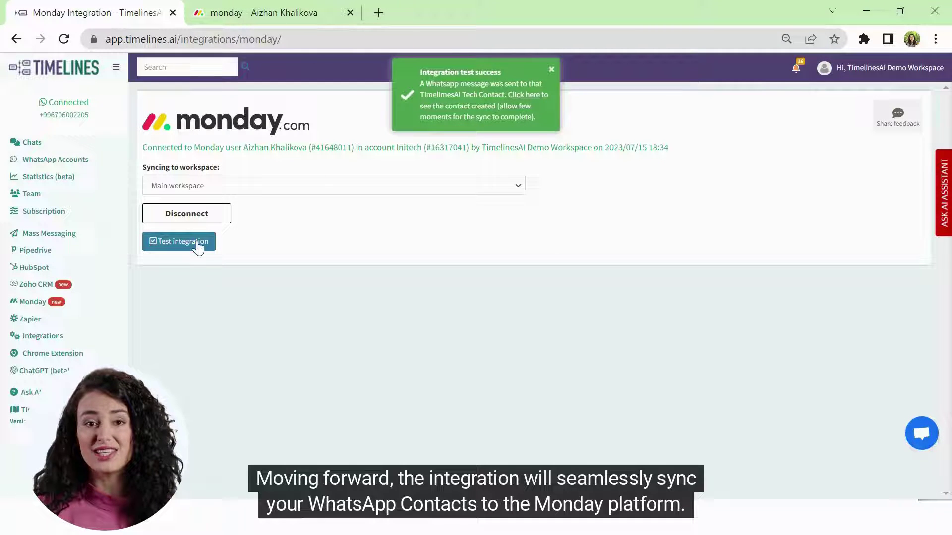
Open the test-created contact on the WhatsApp contacts board and follow the first row's chat link
{"action": "left_click", "coordinate": [524, 95]}
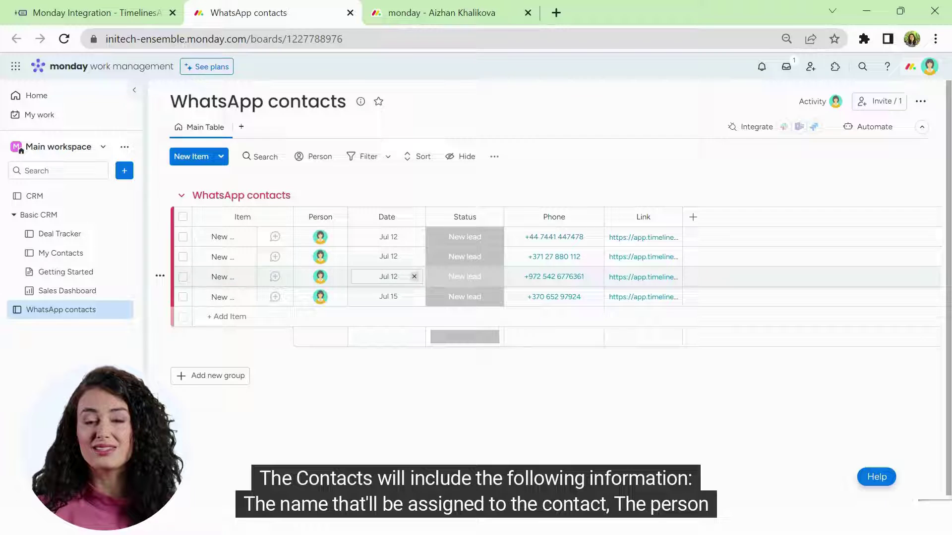
{"action": "left_click", "coordinate": [643, 238]}
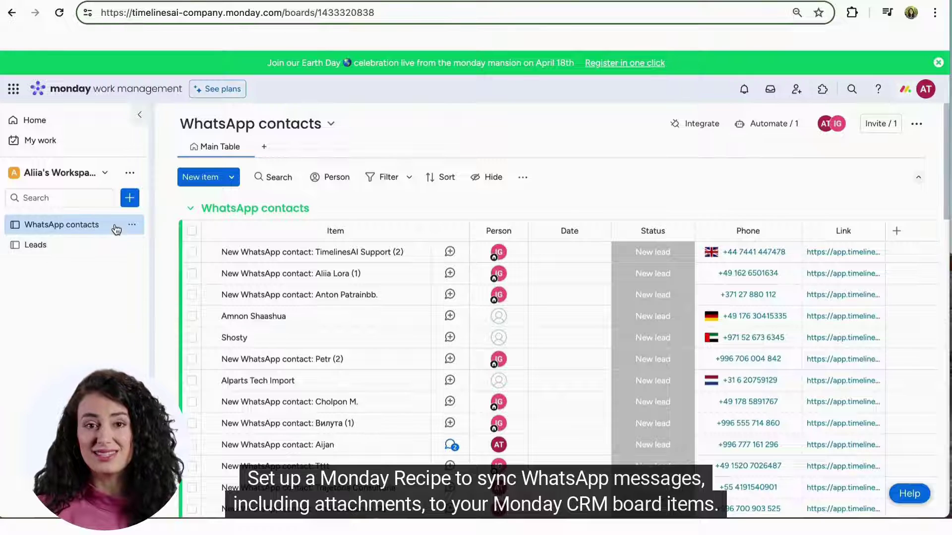
Search the board's integrations for 'Timeline' and open the TimelinesAI: WhatsApp app recipes
{"action": "left_click", "coordinate": [714, 129]}
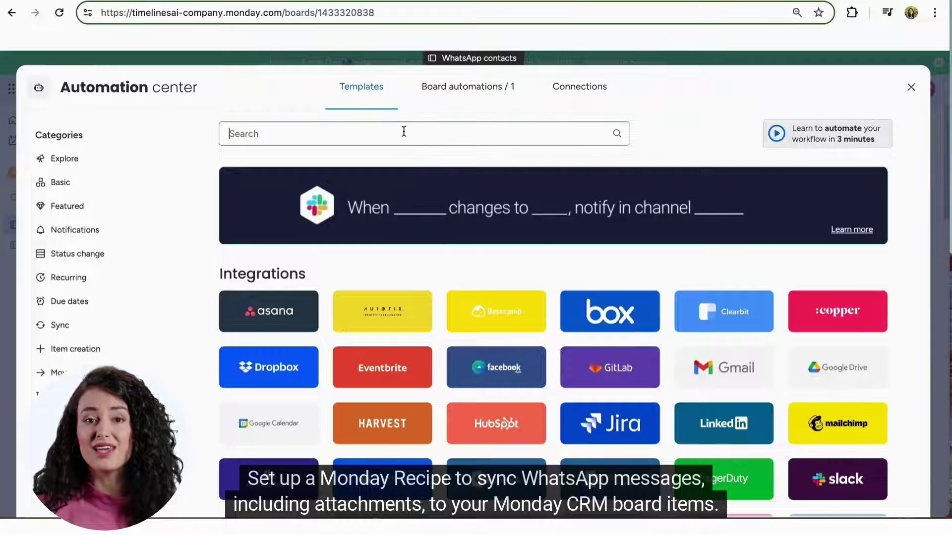
{"action": "type", "text": "Timel"}
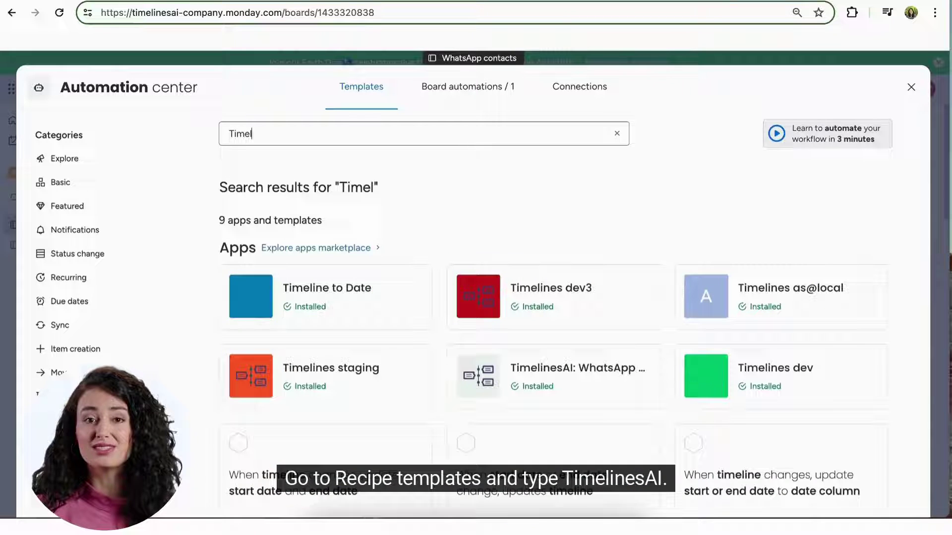
{"action": "type", "text": "ine"}
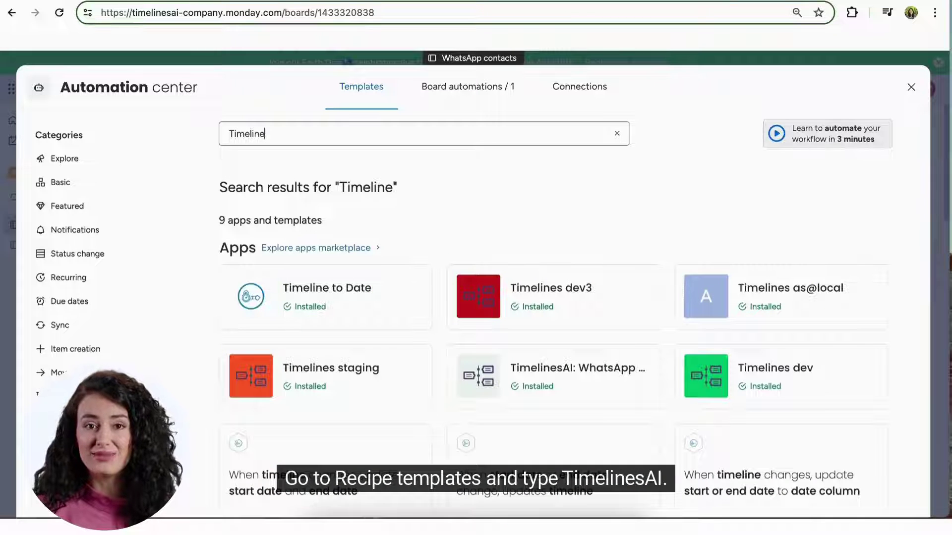
{"action": "left_click", "coordinate": [537, 380]}
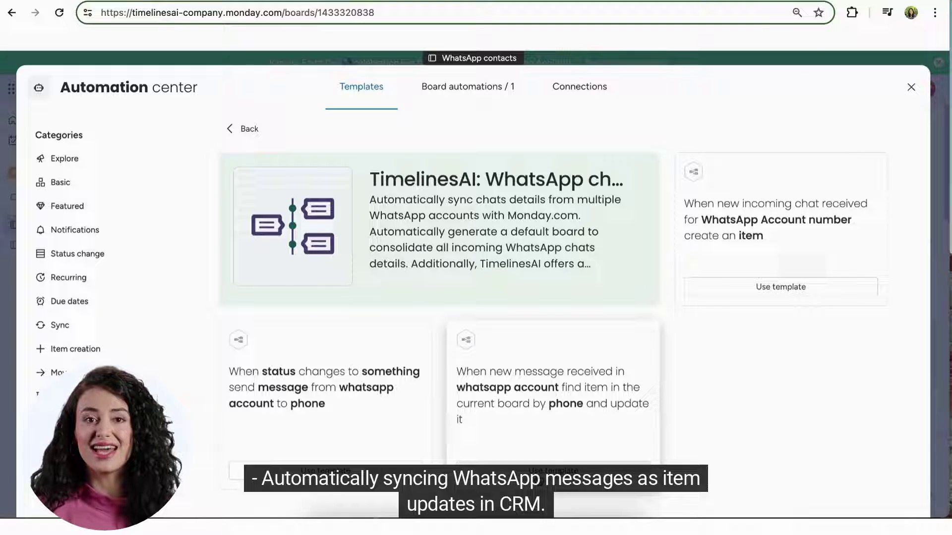
Choose the incoming-message update recipe, set WhatsApp account to Any and match items by Phone
{"action": "left_click", "coordinate": [538, 471]}
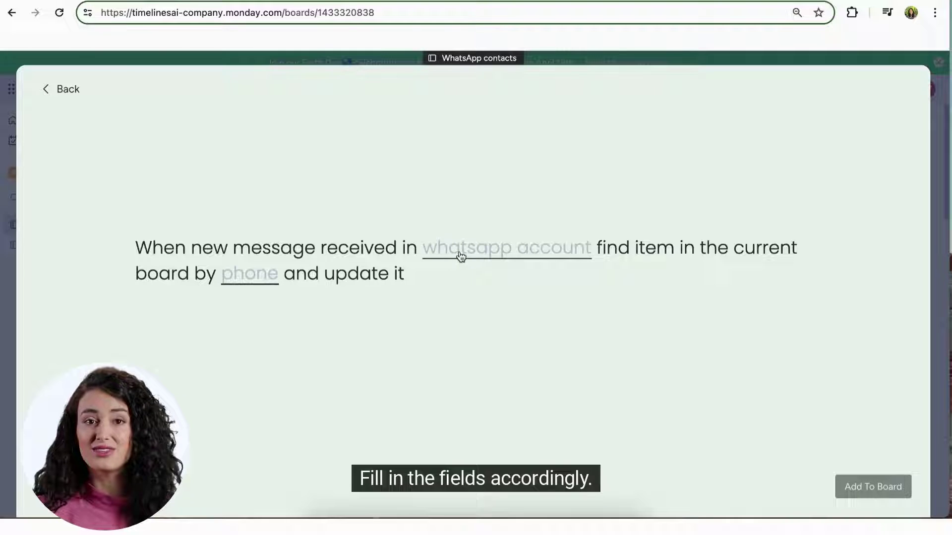
{"action": "left_click", "coordinate": [466, 255]}
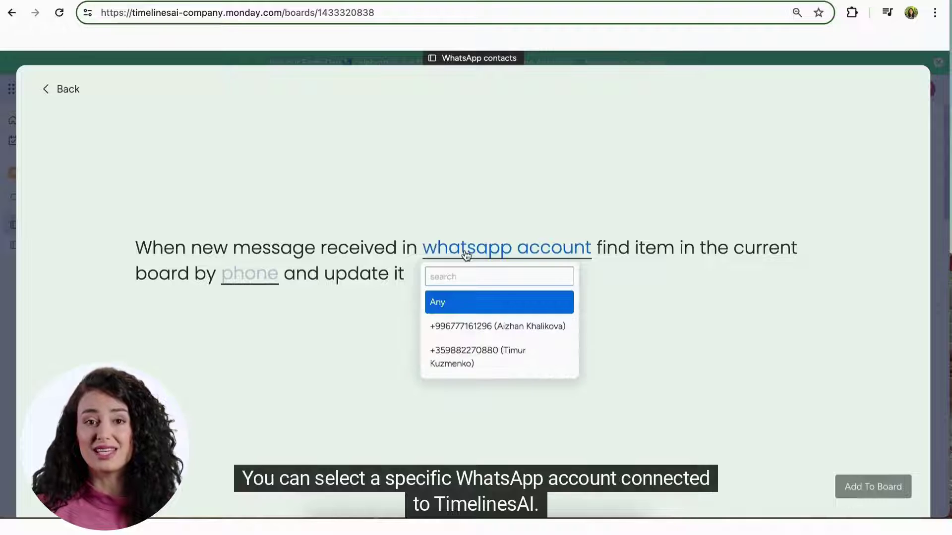
{"action": "scroll", "coordinate": [463, 351], "scroll_direction": "down", "scroll_amount": 1}
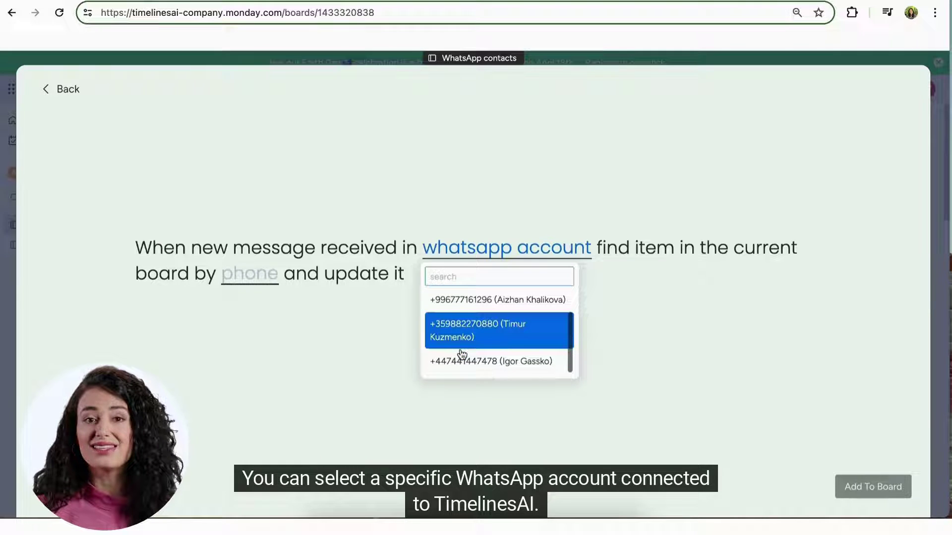
{"action": "scroll", "coordinate": [462, 353], "scroll_direction": "up", "scroll_amount": 1}
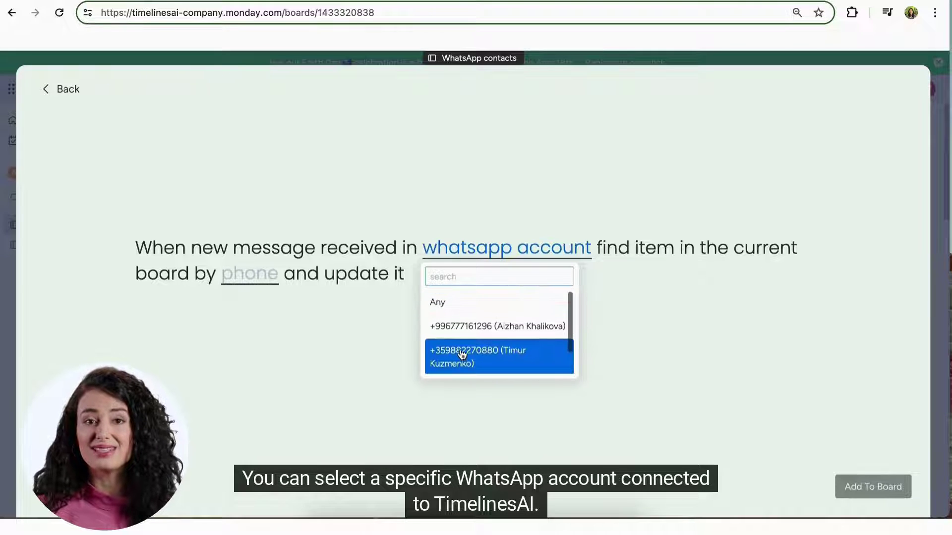
{"action": "left_click", "coordinate": [447, 311]}
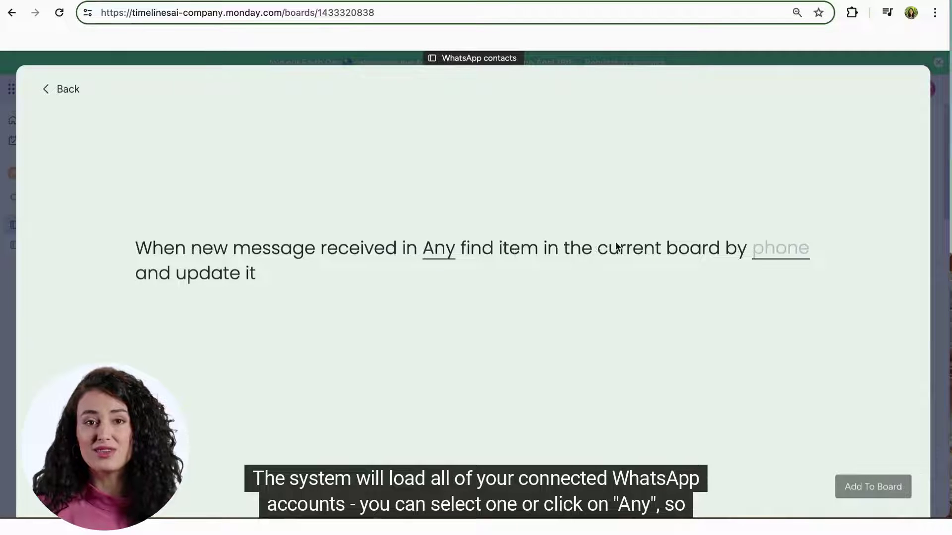
{"action": "left_click", "coordinate": [772, 250]}
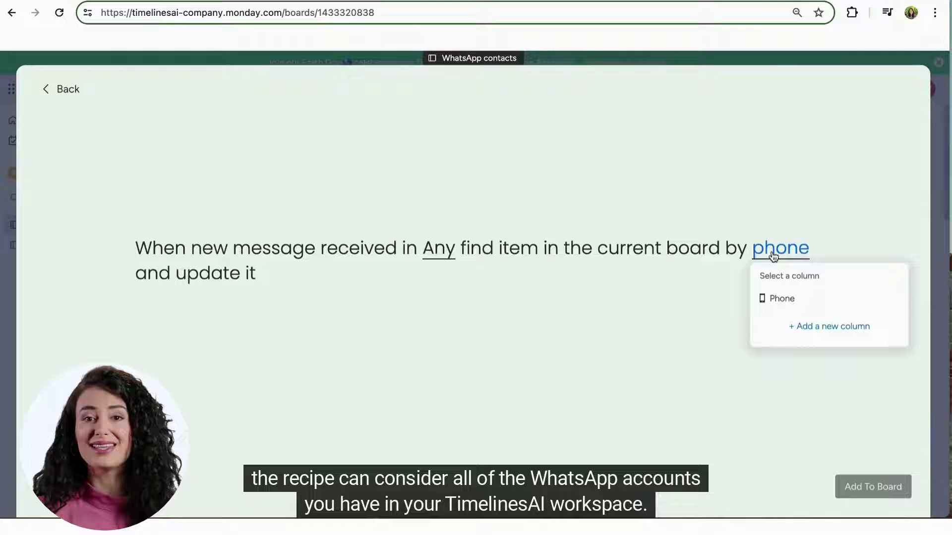
{"action": "left_click", "coordinate": [776, 300]}
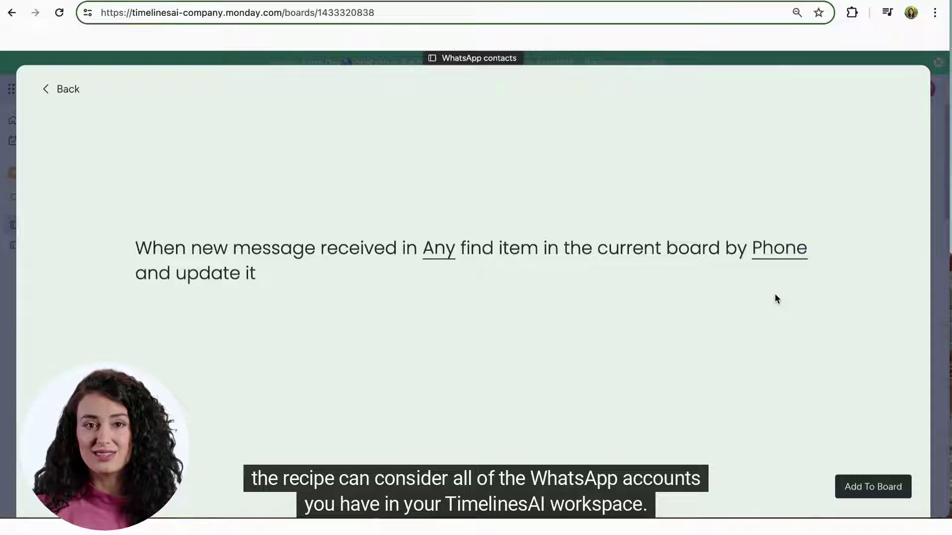
Add the recipe to the board, close the automations overview, and bring up the first phone cell's menu
{"action": "left_click", "coordinate": [877, 493]}
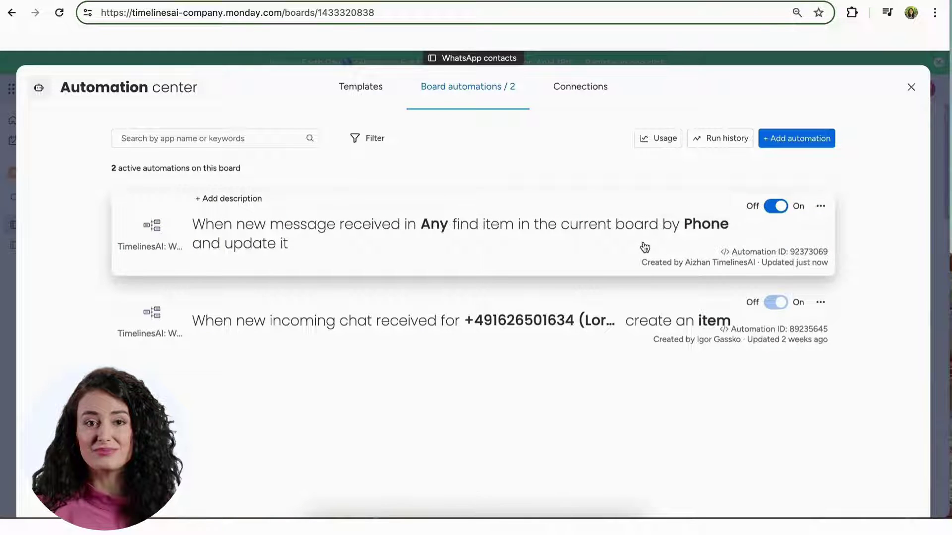
{"action": "left_click", "coordinate": [911, 88]}
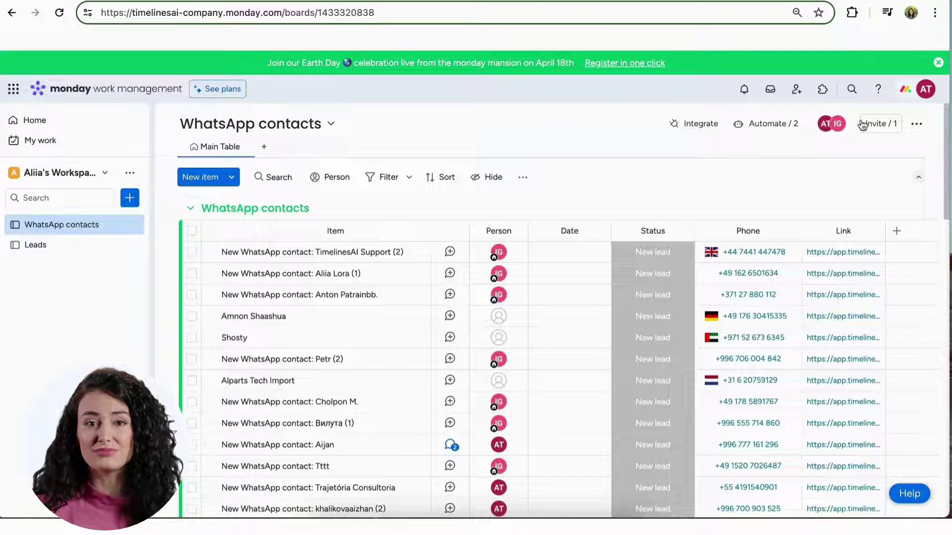
{"action": "right_click", "coordinate": [750, 257]}
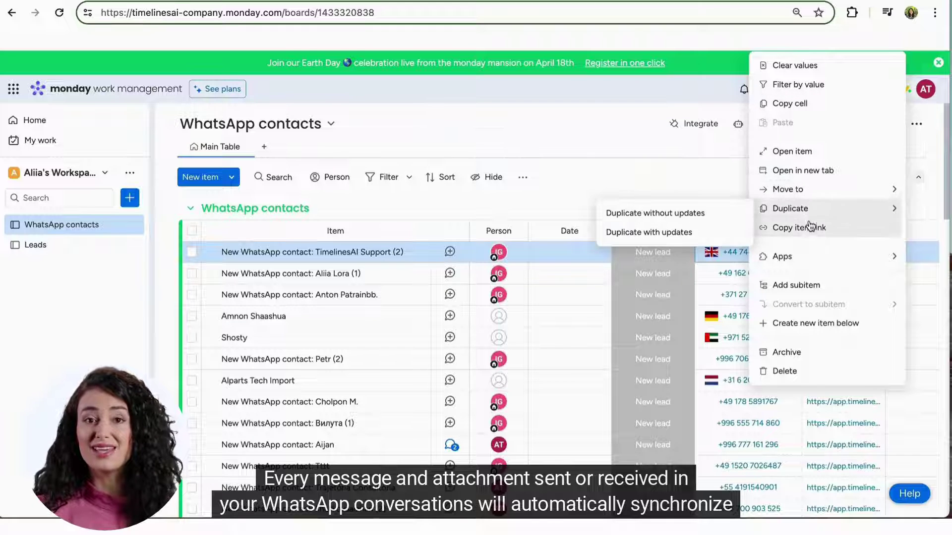
Copy the first contact's phone number and send it 'Hello! How are you?' as a new chat
{"action": "left_click", "coordinate": [808, 103]}
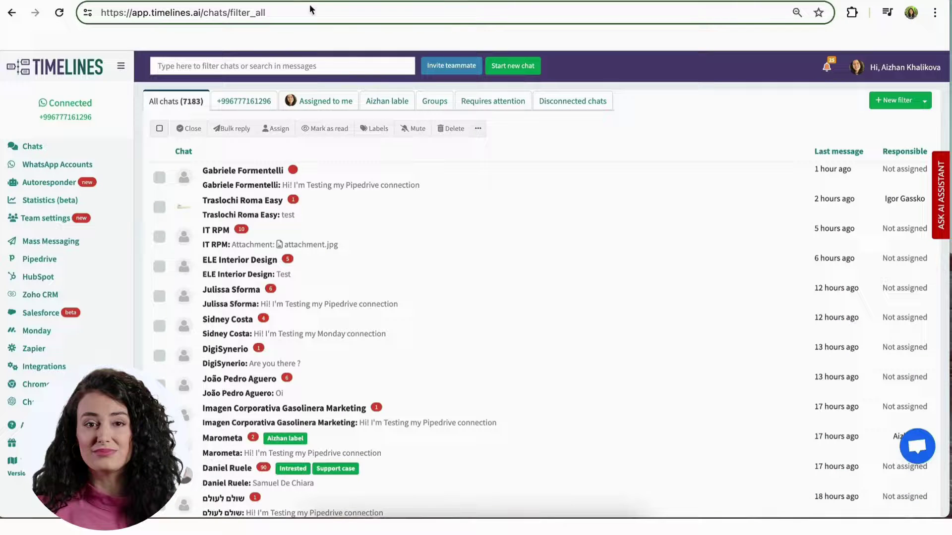
{"action": "left_click", "coordinate": [493, 75]}
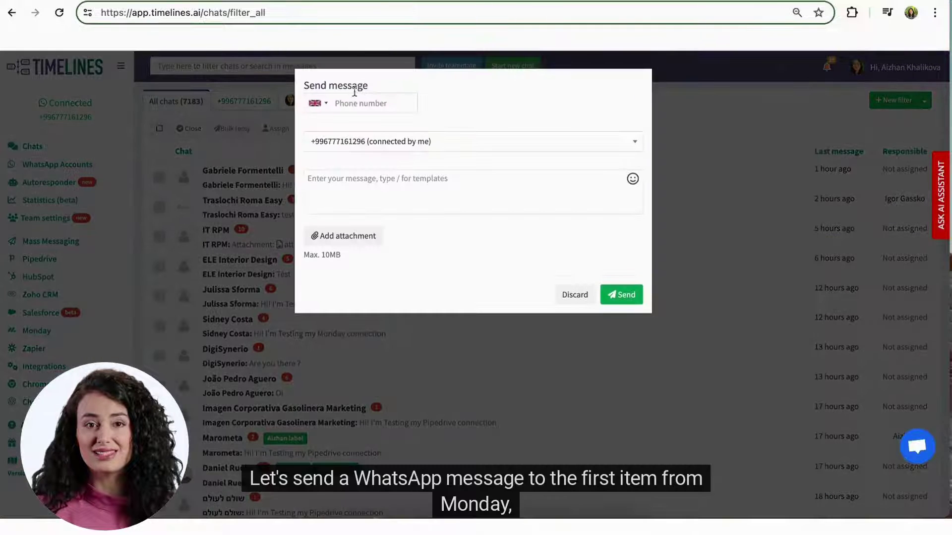
{"action": "left_click", "coordinate": [350, 103]}
{"action": "key", "text": "ctrl+v"}
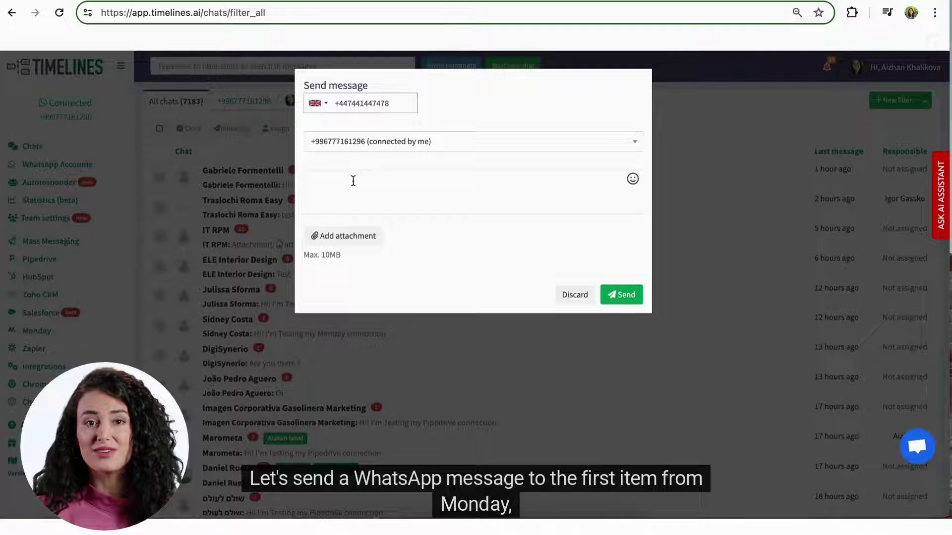
{"action": "left_click", "coordinate": [353, 181]}
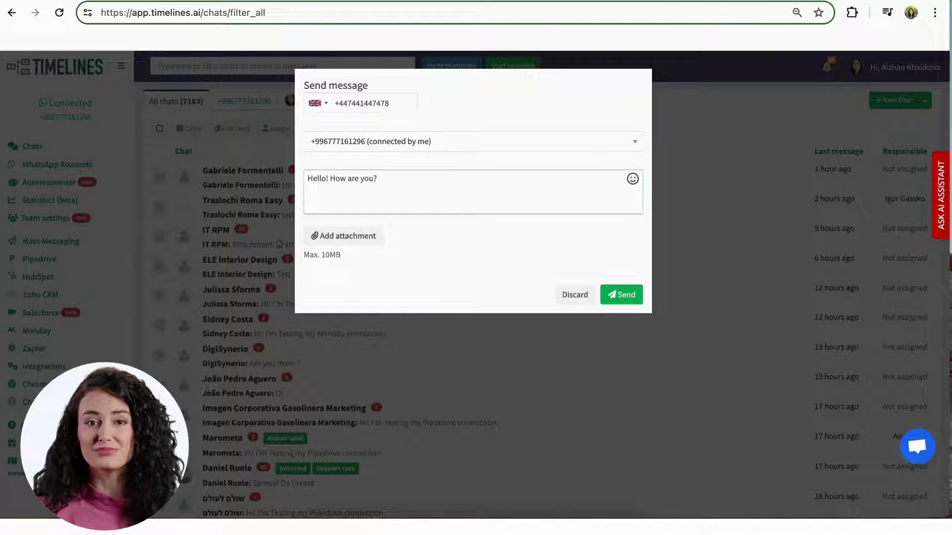
{"action": "left_click", "coordinate": [621, 294]}
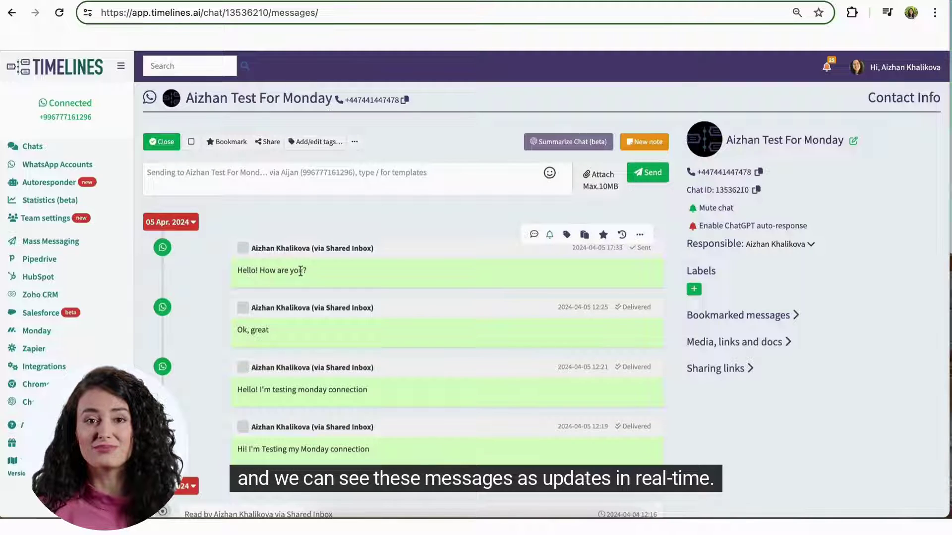
Open the TimelinesAI Support (2) item page from the WhatsApp contacts board
{"action": "left_click", "coordinate": [601, 293]}
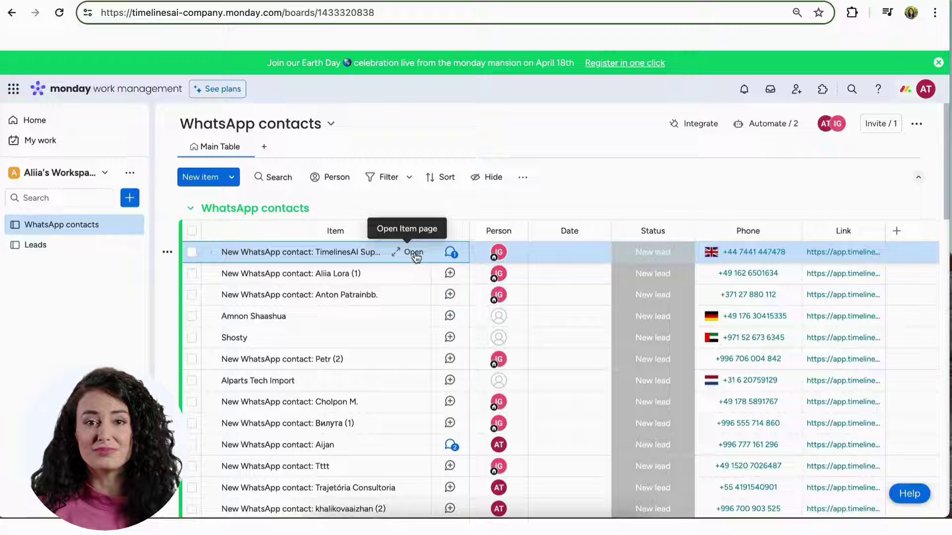
{"action": "left_click", "coordinate": [415, 253]}
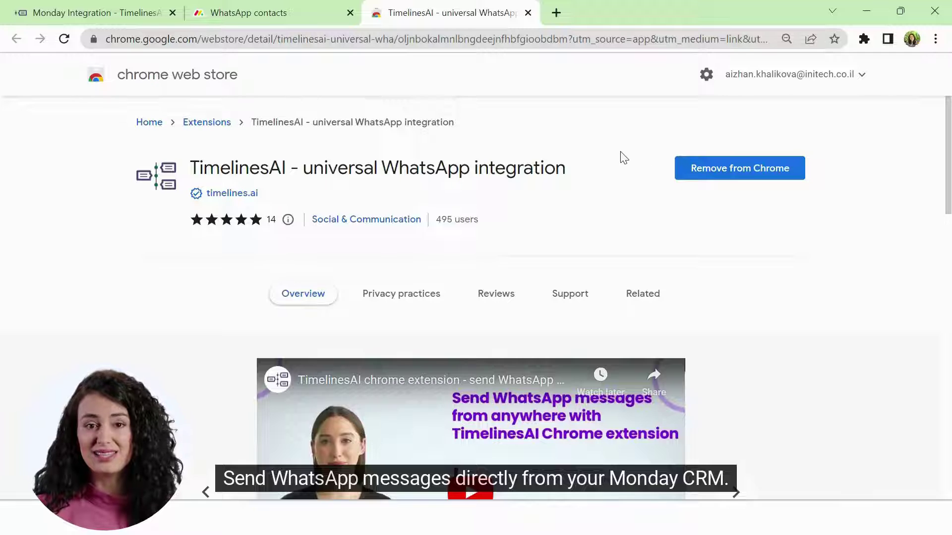
Enable the TimelinesAI extension on the WhatsApp contacts board and open the first detected contact's chat
{"action": "left_click", "coordinate": [266, 18]}
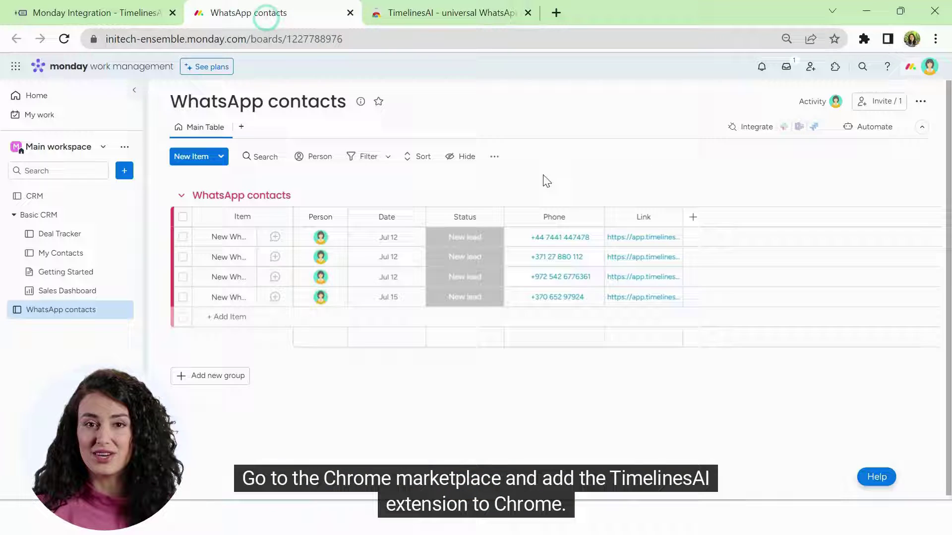
{"action": "left_click", "coordinate": [864, 41]}
{"action": "left_click", "coordinate": [713, 296]}
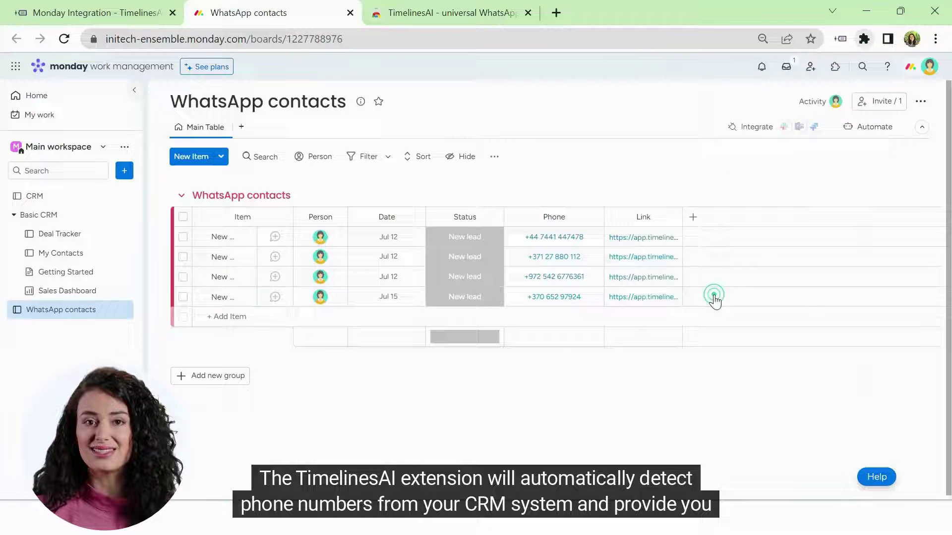
{"action": "left_click", "coordinate": [817, 75]}
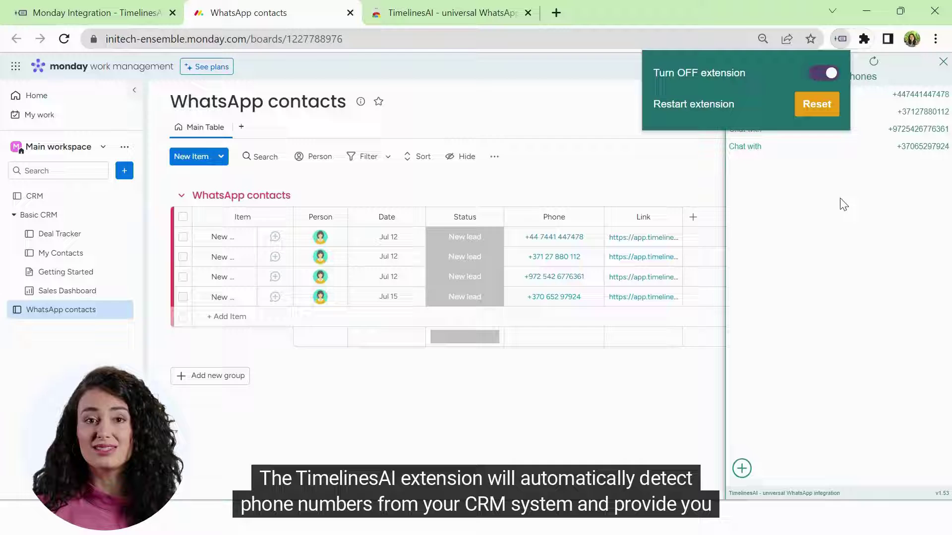
{"action": "left_click", "coordinate": [859, 219]}
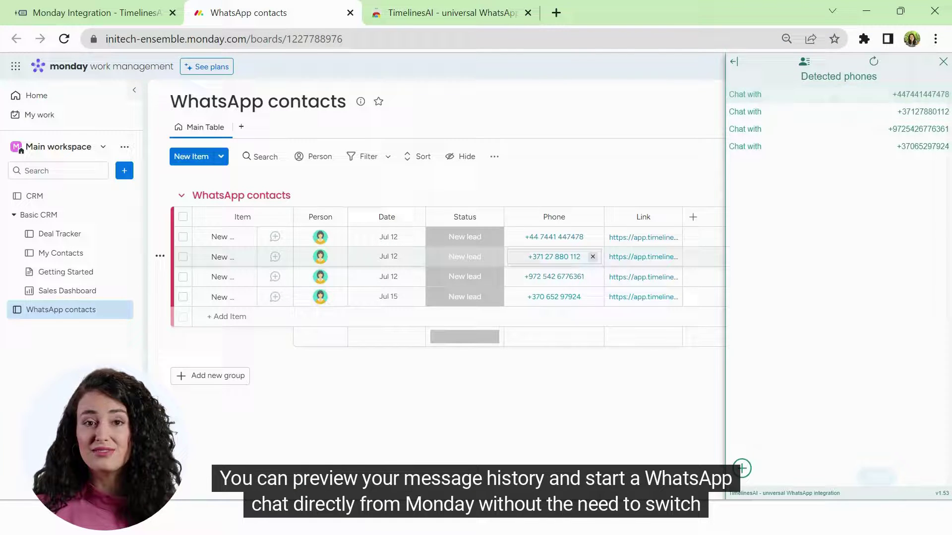
{"action": "left_click", "coordinate": [807, 97]}
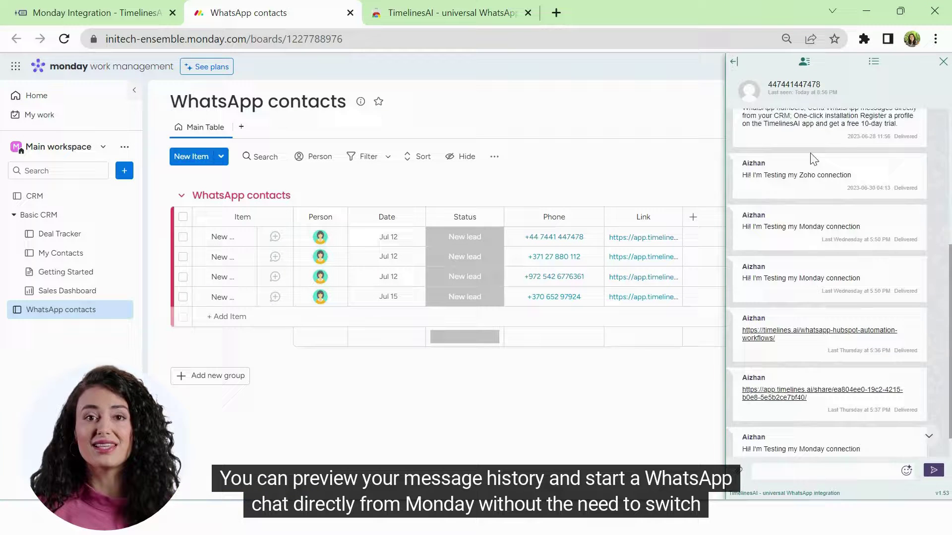
{"action": "left_click", "coordinate": [774, 470]}
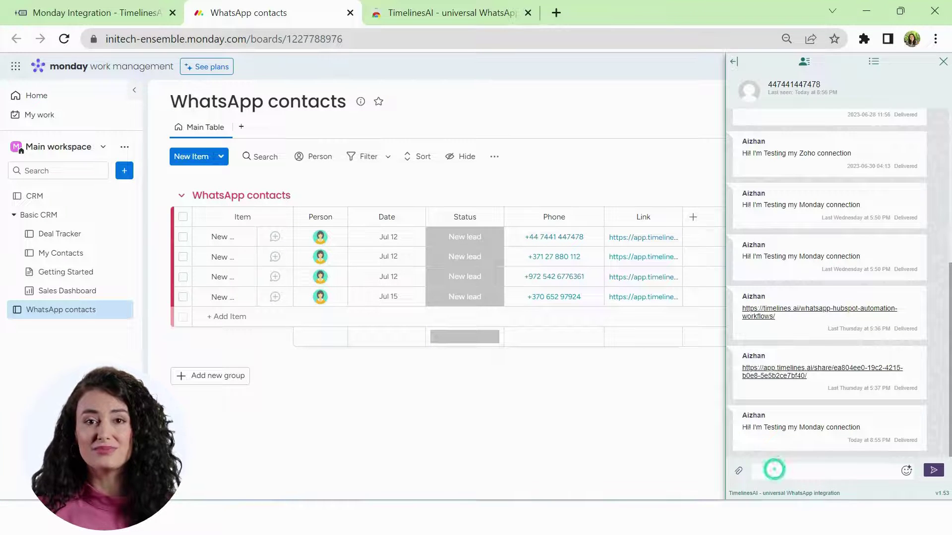